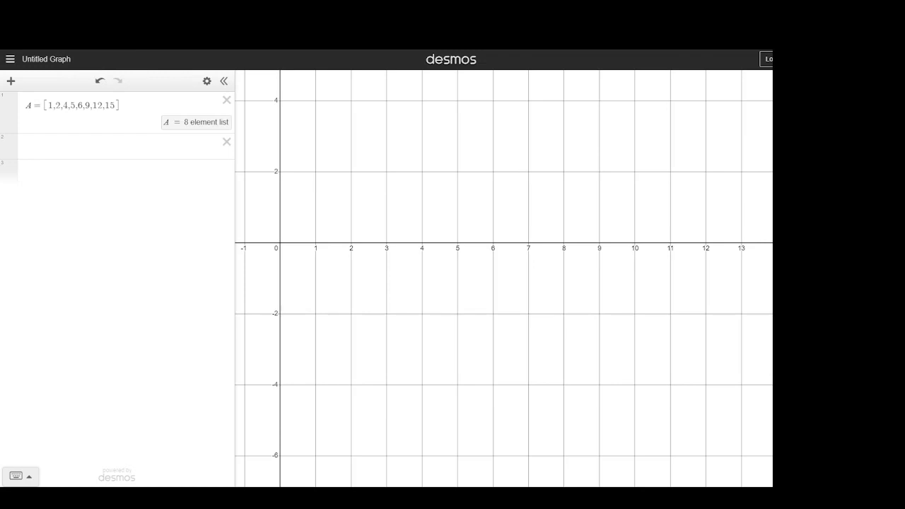
# Step: Enter a second list B = [45, 48, 49] on the line below list A
pyautogui.click(43, 144)
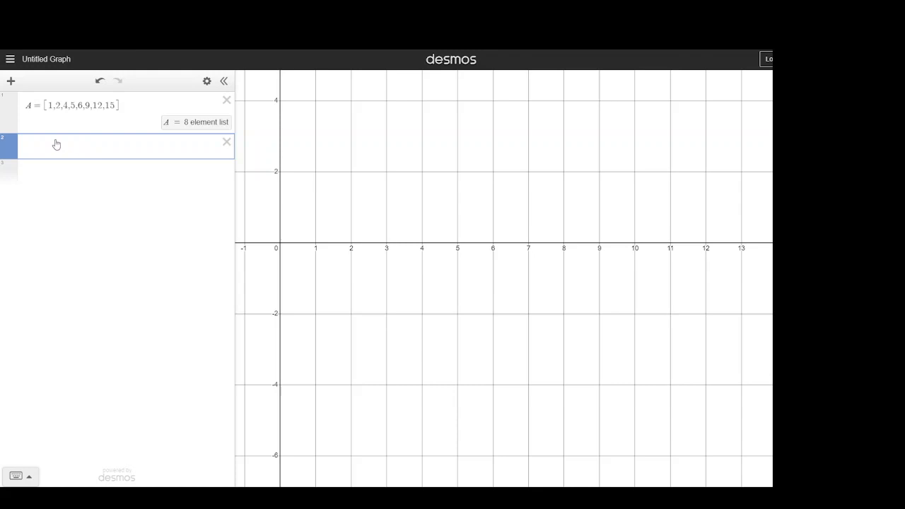
pyautogui.write('B=[')
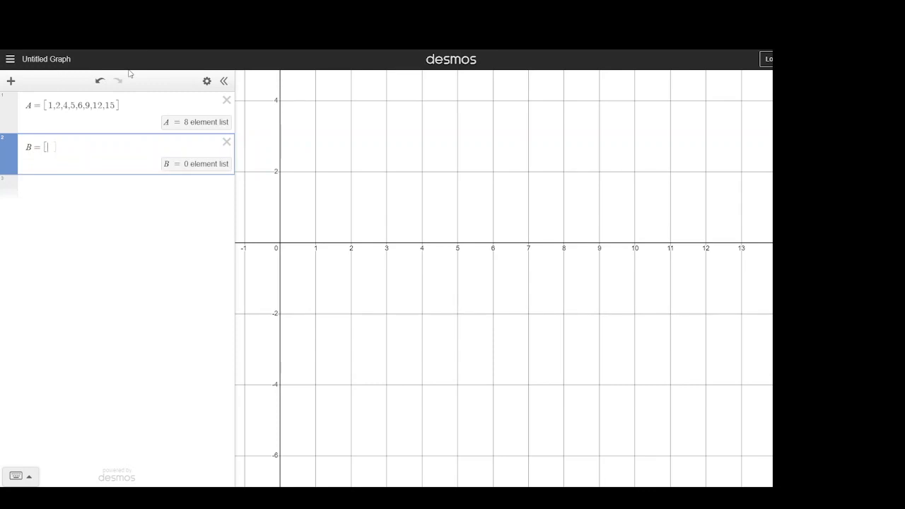
pyautogui.write('45,4')
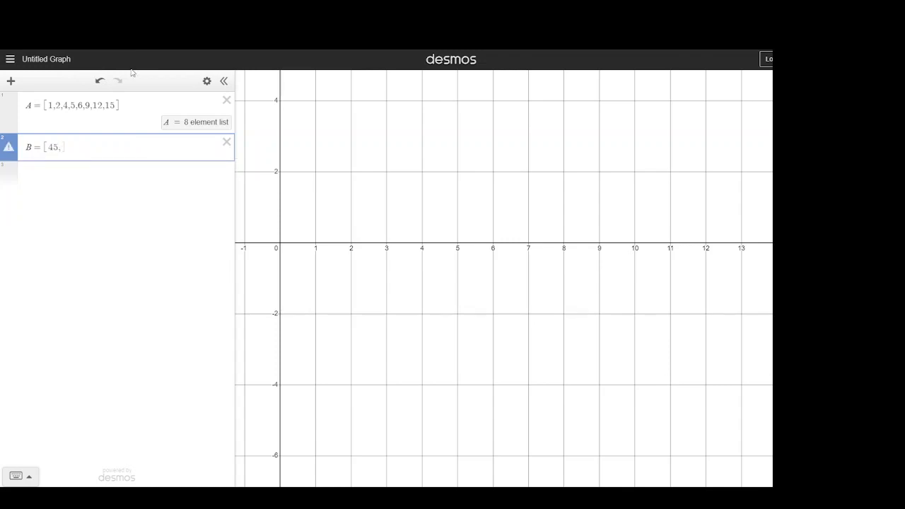
pyautogui.write('8,49')
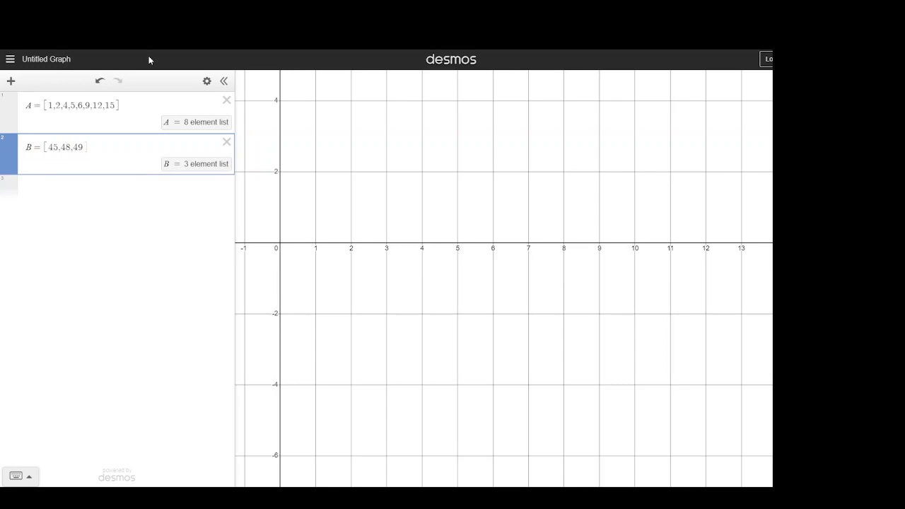
pyautogui.write(']')
# Step: Delete list B, then add mean(A) = 6.75 and median(A) = 5.5 as new expressions
pyautogui.click(226, 142)
pyautogui.click(104, 166)
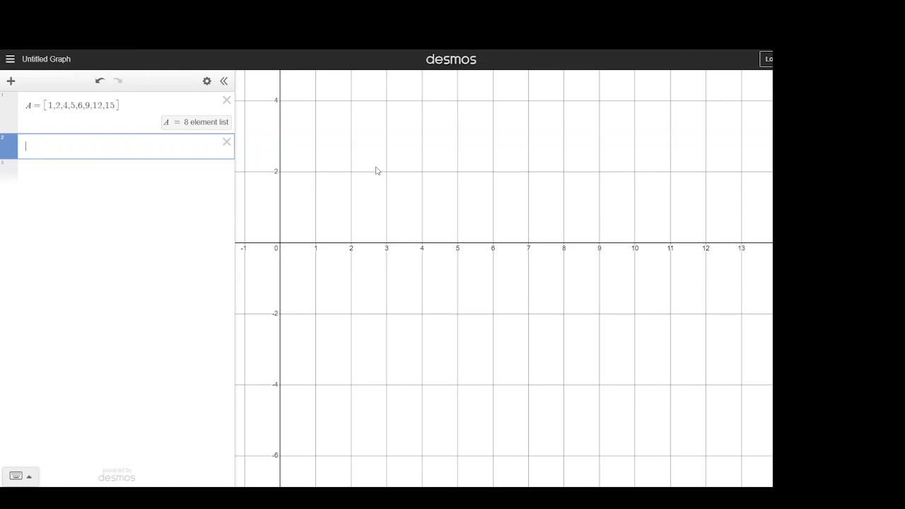
pyautogui.write('mean(A)')
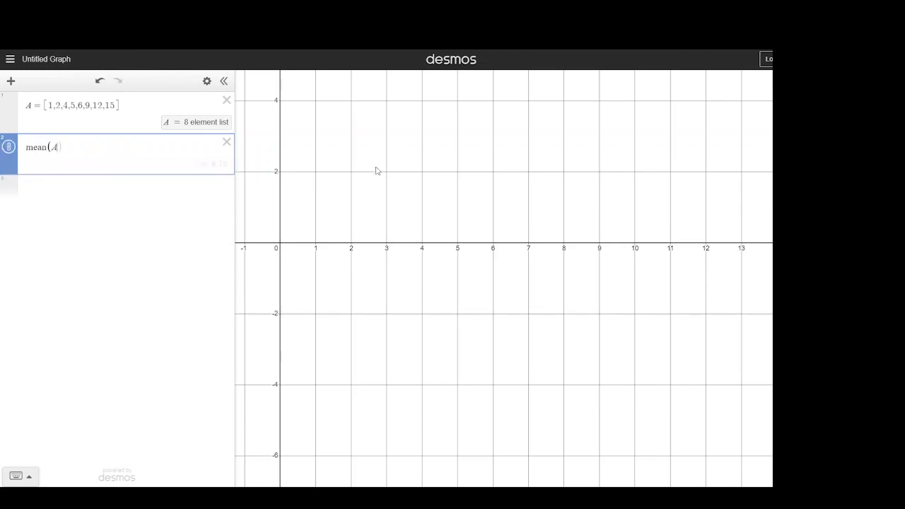
pyautogui.press('Return')
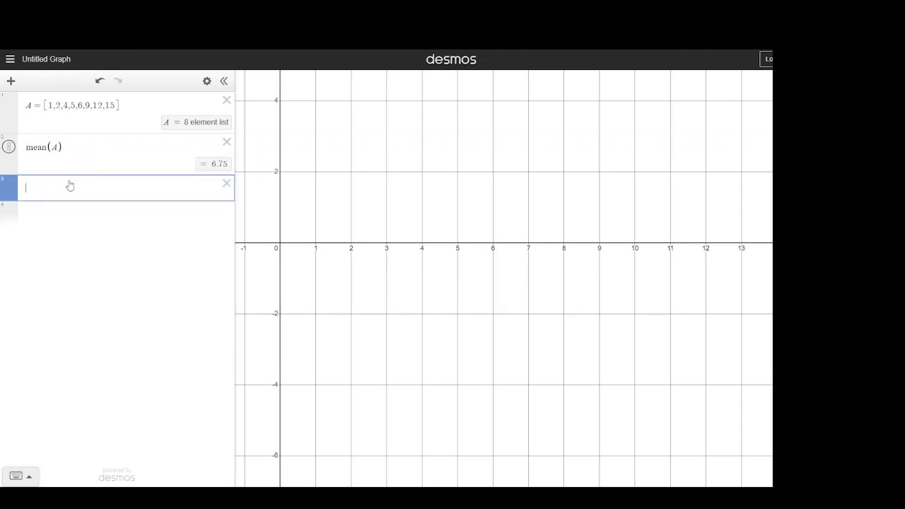
pyautogui.write('median(A)')
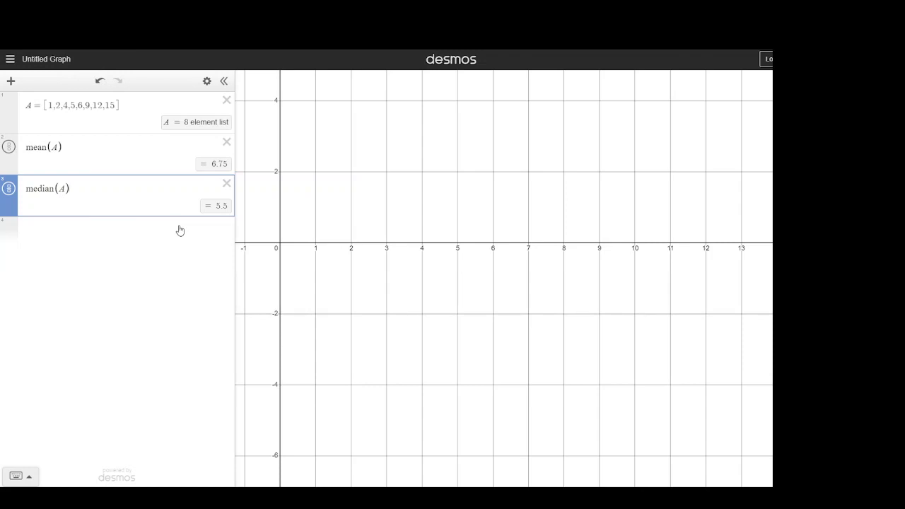
# Step: Add dotplot(A) and edit list A's trailing entries, keeping values 1,2,4,5,6,9,12,15
pyautogui.click(138, 238)
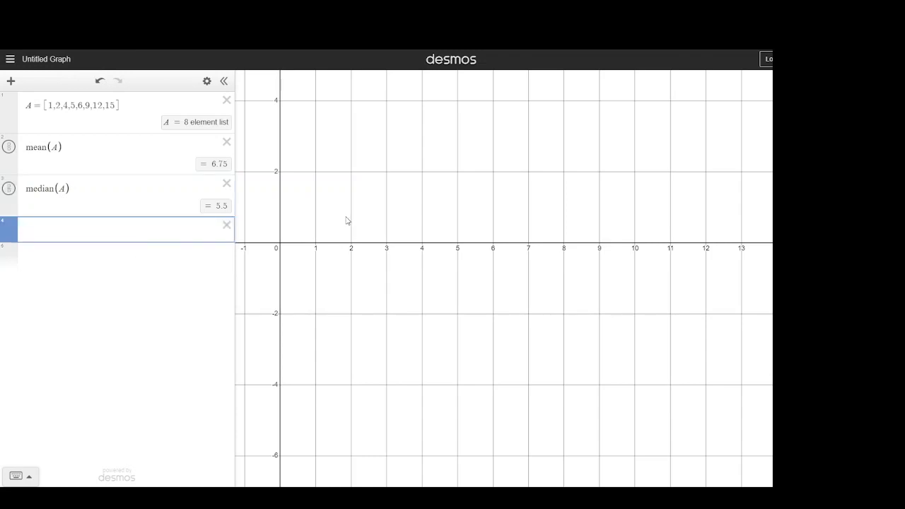
pyautogui.write('dotplo')
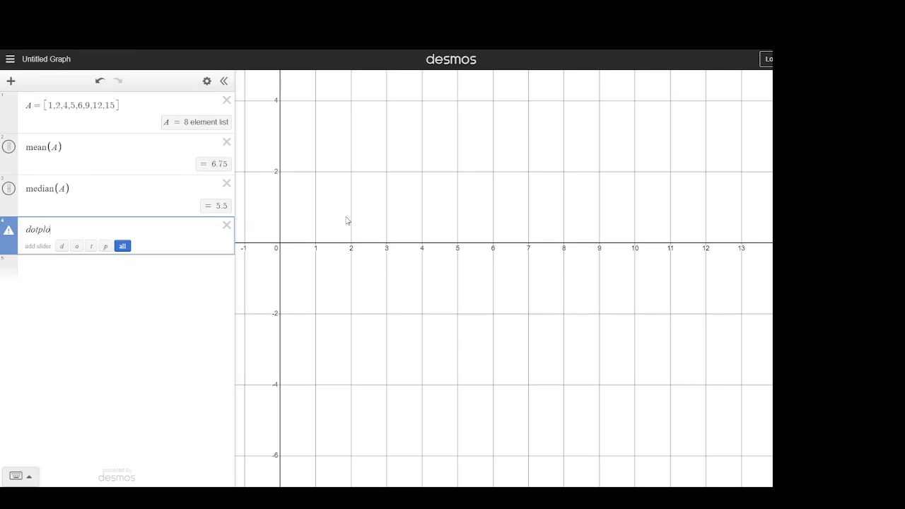
pyautogui.write('t(A')
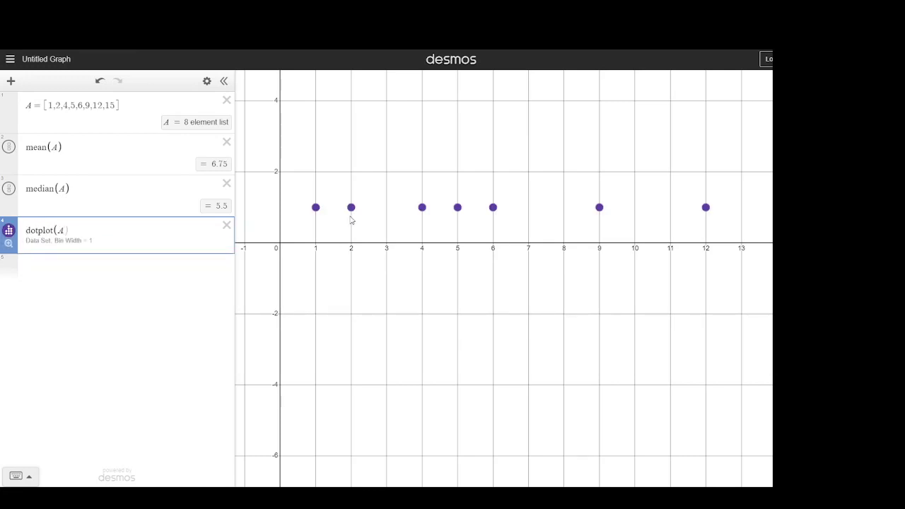
pyautogui.write(')')
pyautogui.click(49, 103)
pyautogui.click(118, 105)
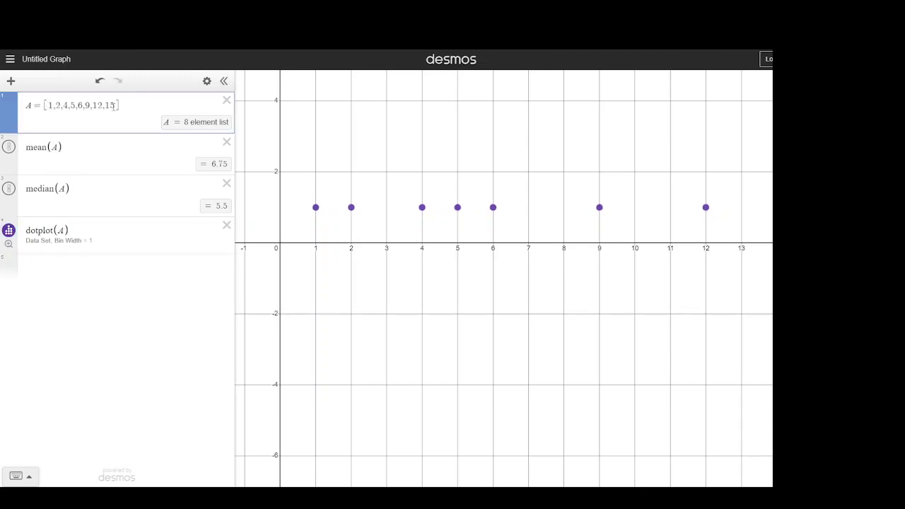
pyautogui.write(',')
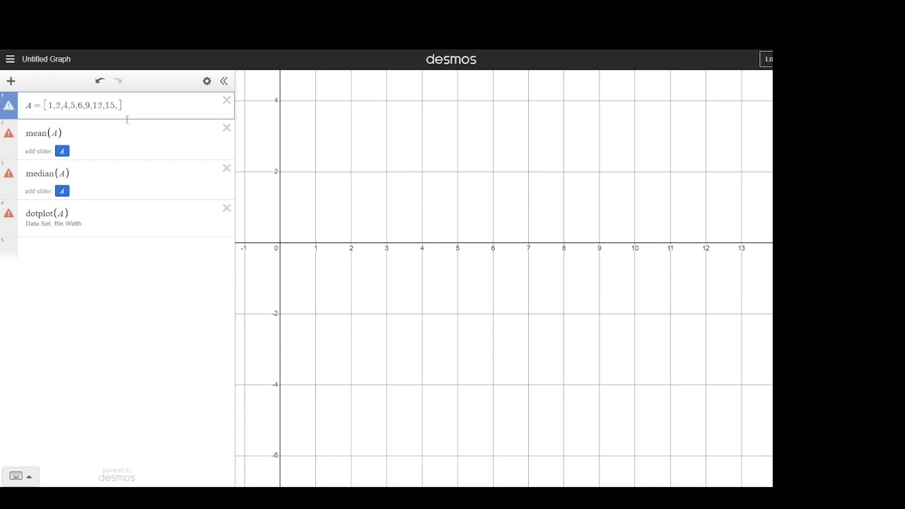
pyautogui.write('1')
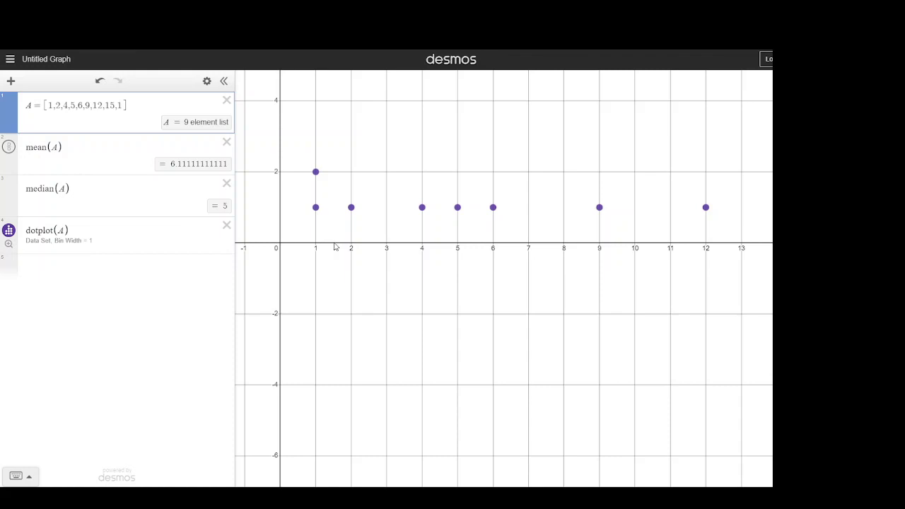
pyautogui.moveTo(414, 299); pyautogui.dragTo(413, 341)
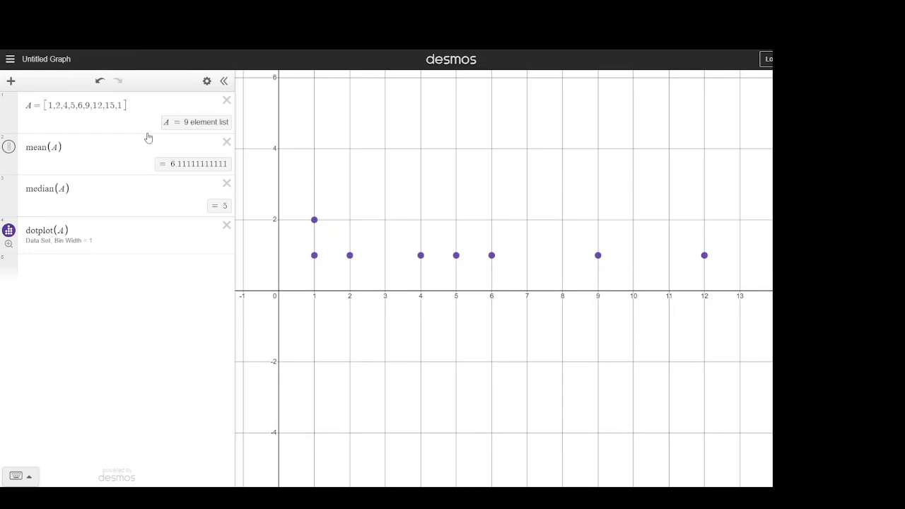
pyautogui.click(124, 105)
pyautogui.write(',1')
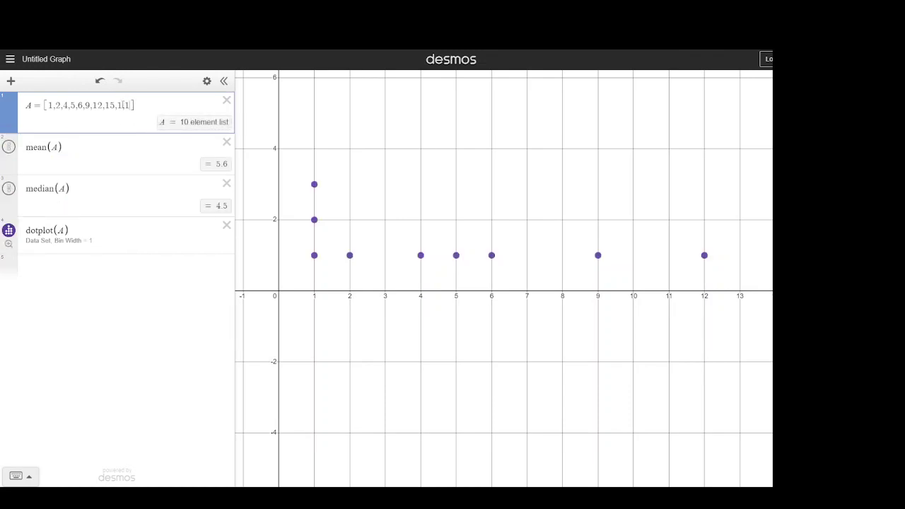
pyautogui.write(',1')
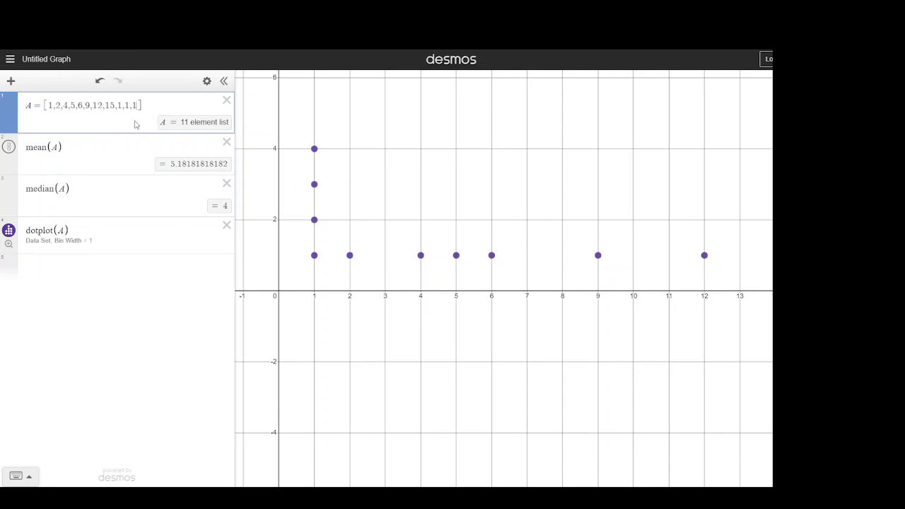
pyautogui.press('BackSpace')
pyautogui.press('BackSpace')
pyautogui.press('BackSpace')
pyautogui.press('BackSpace')
pyautogui.press('BackSpace')
pyautogui.press('BackSpace')
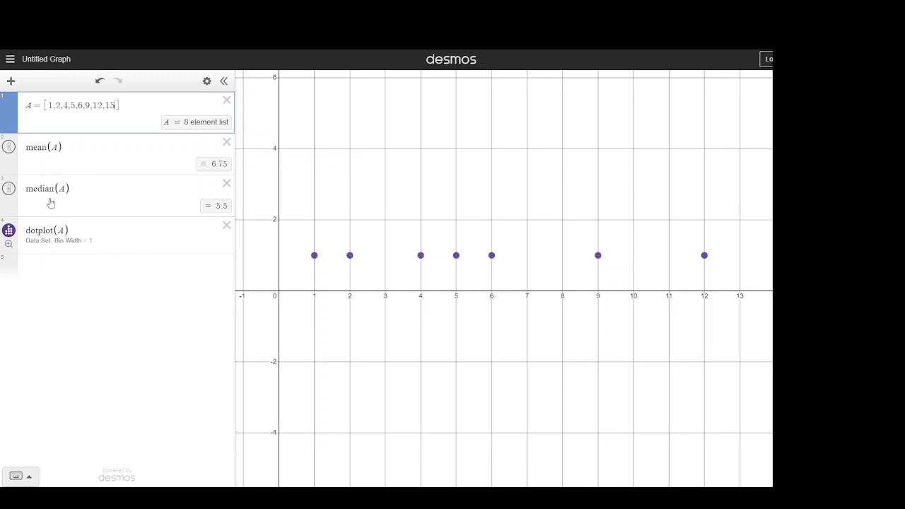
# Step: Add quartile(A,1) = 3, fixing the 'quatile' typo, then enter quartile(A,3) below
pyautogui.click(51, 265)
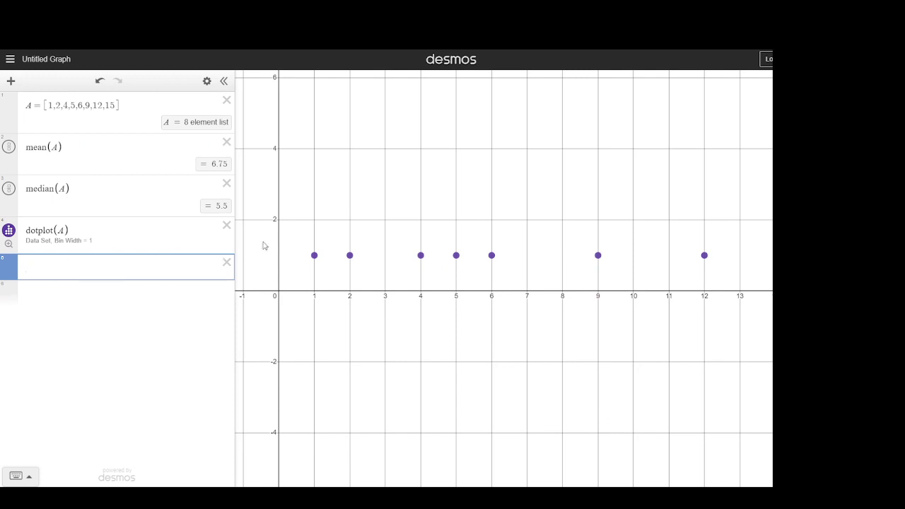
pyautogui.write('qua')
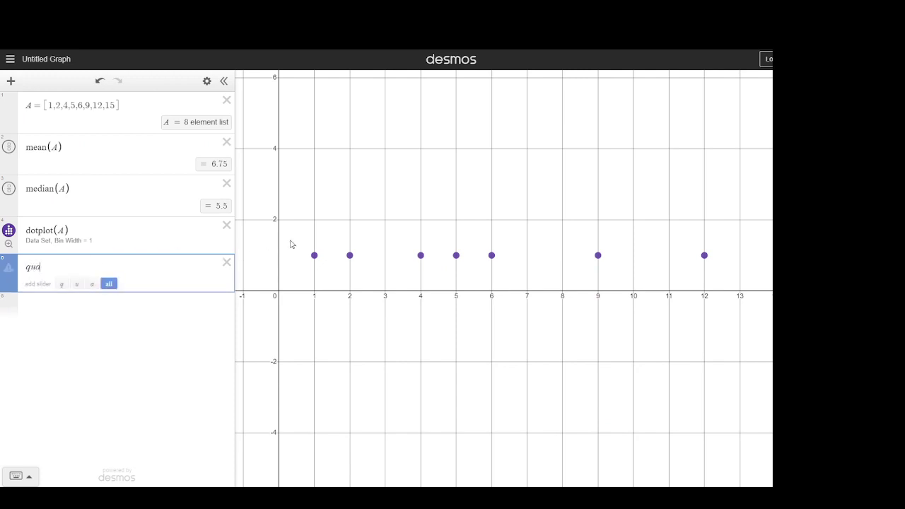
pyautogui.write('tile(')
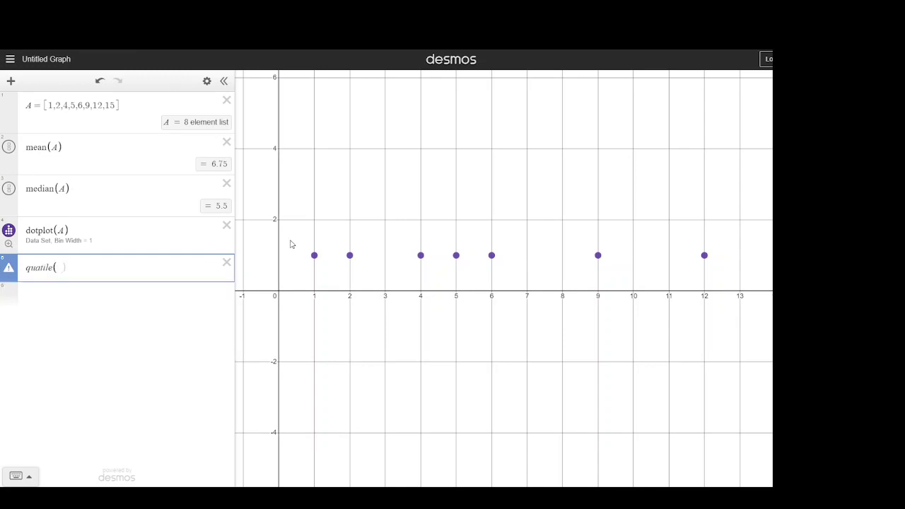
pyautogui.write('A')
pyautogui.write(',1)')
pyautogui.click(41, 267)
pyautogui.write('r')
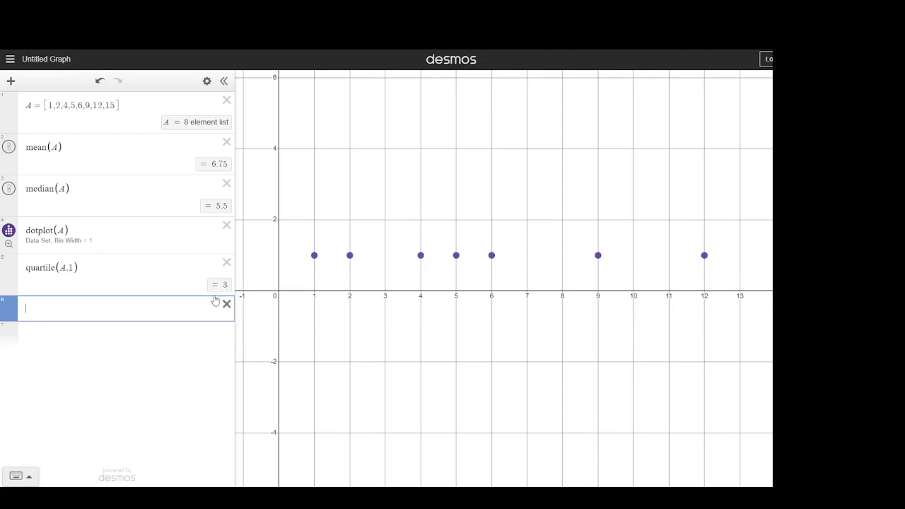
pyautogui.write('quarti')
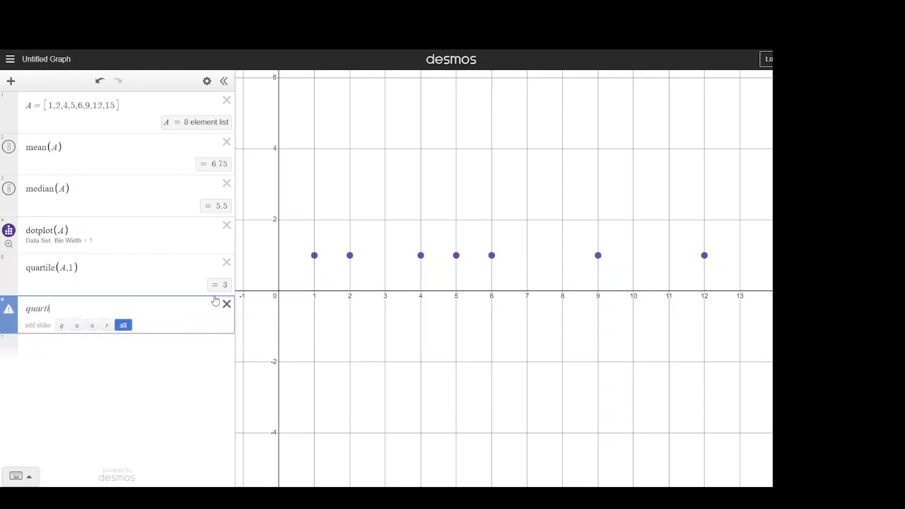
pyautogui.write('le(A')
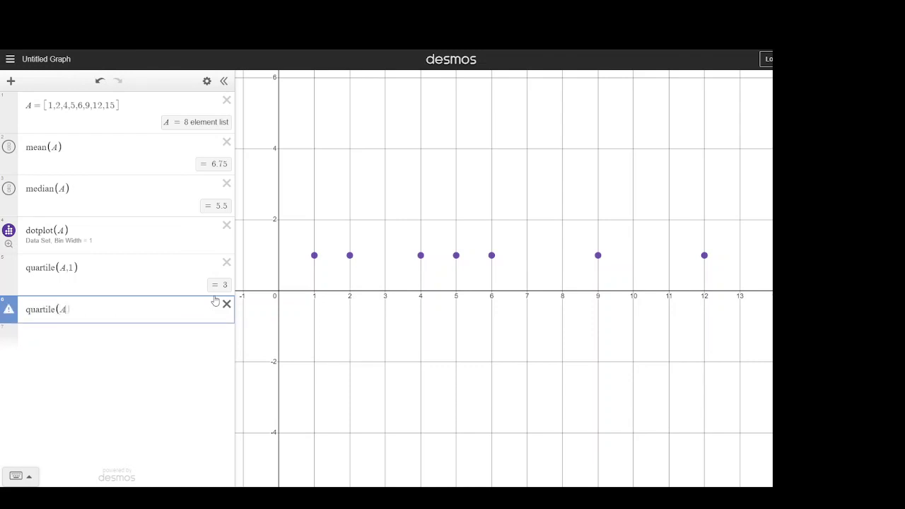
pyautogui.write(',3)')
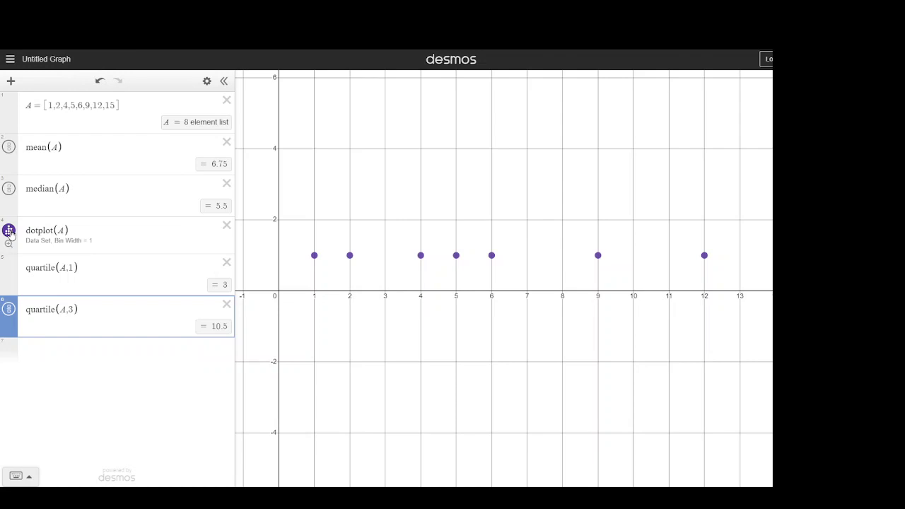
# Step: Hide the dot plot and add boxplot(A), spanning 1 to 15 with box 3 to 10.5
pyautogui.click(9, 231)
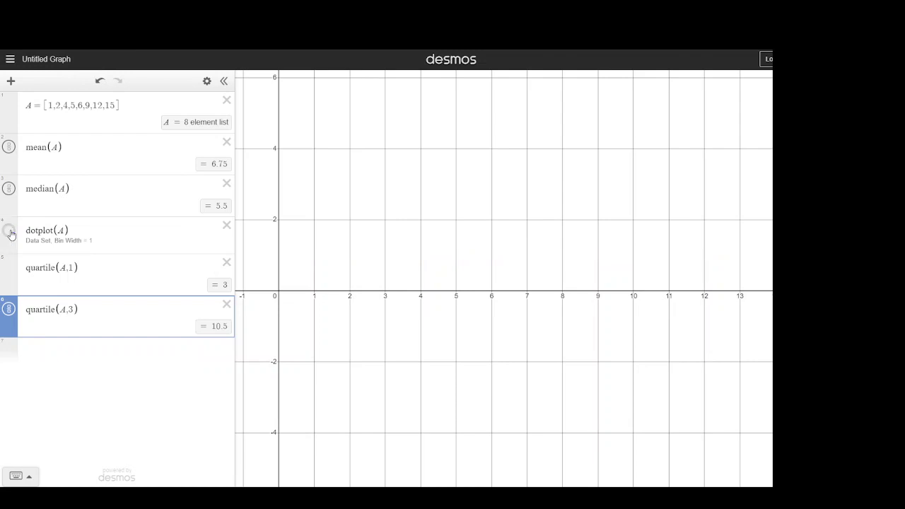
pyautogui.click(60, 351)
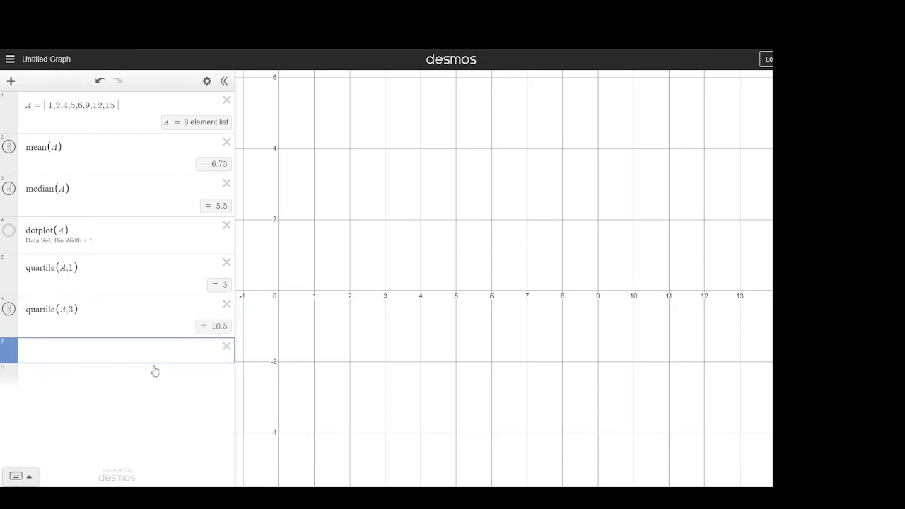
pyautogui.write('dis')
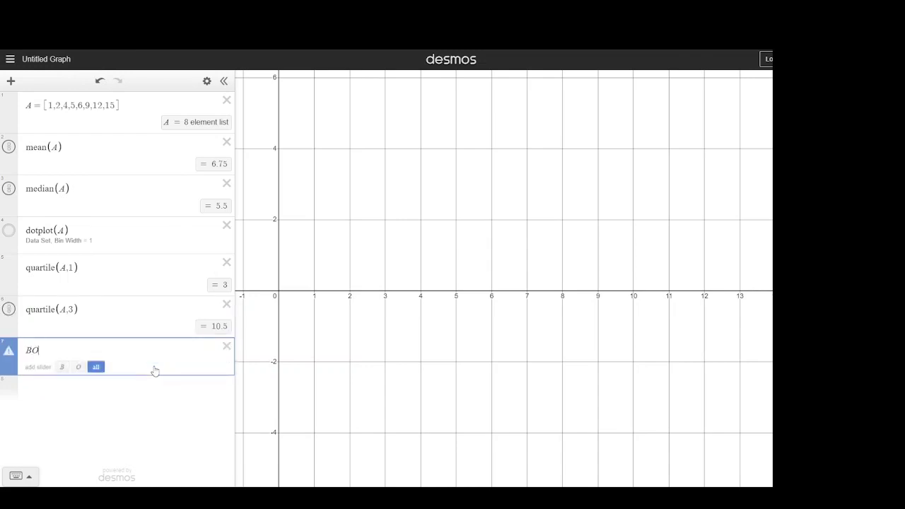
pyautogui.press('BackSpace')
pyautogui.press('BackSpace')
pyautogui.press('BackSpace')
pyautogui.write('boxp')
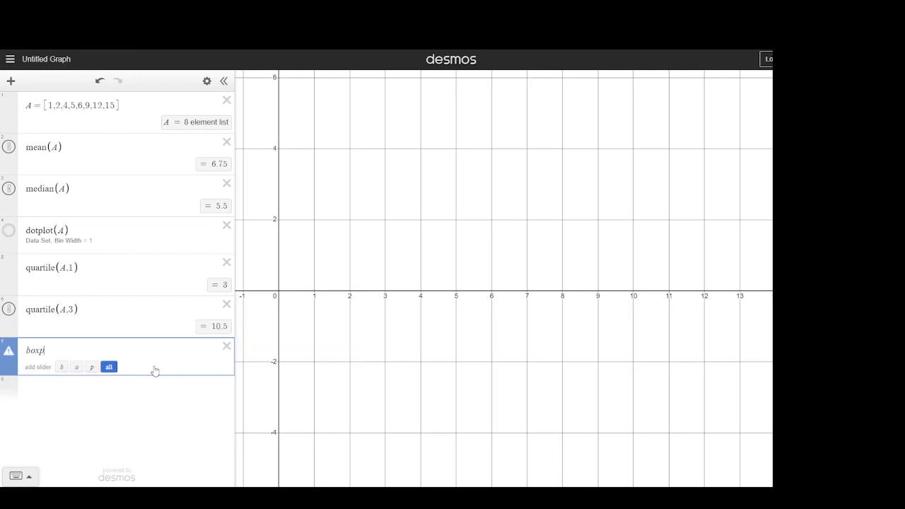
pyautogui.write('lot')
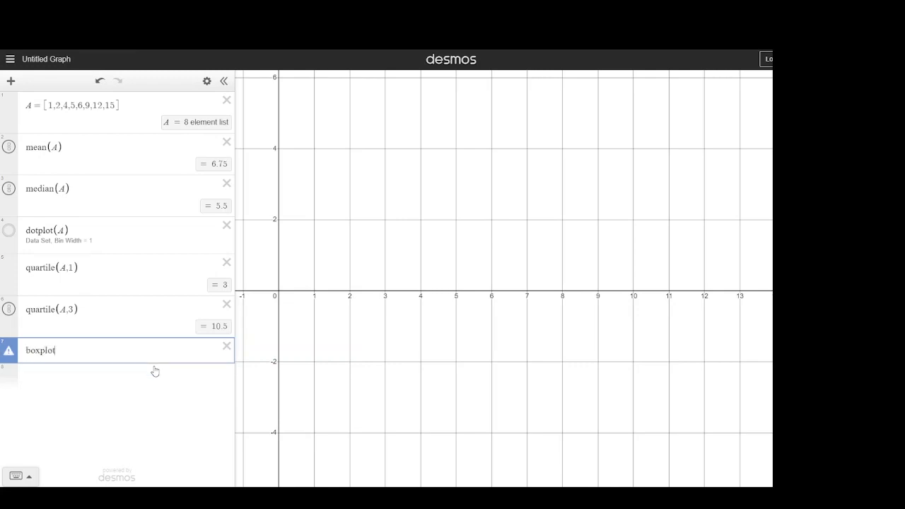
pyautogui.write('(A)')
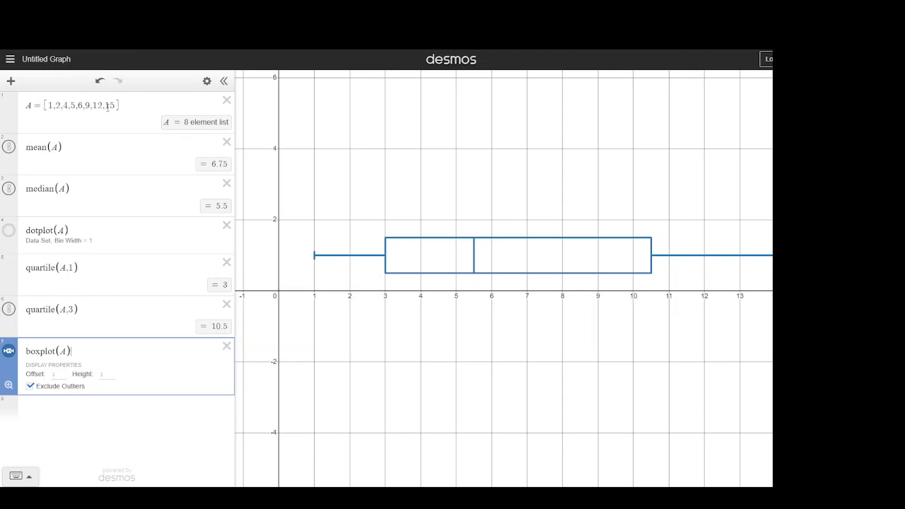
pyautogui.moveTo(107, 105); pyautogui.dragTo(126, 106)
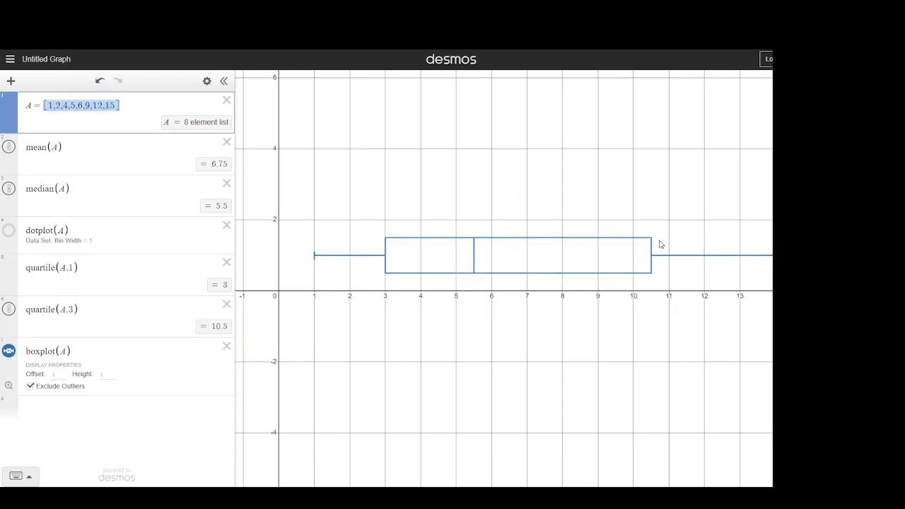